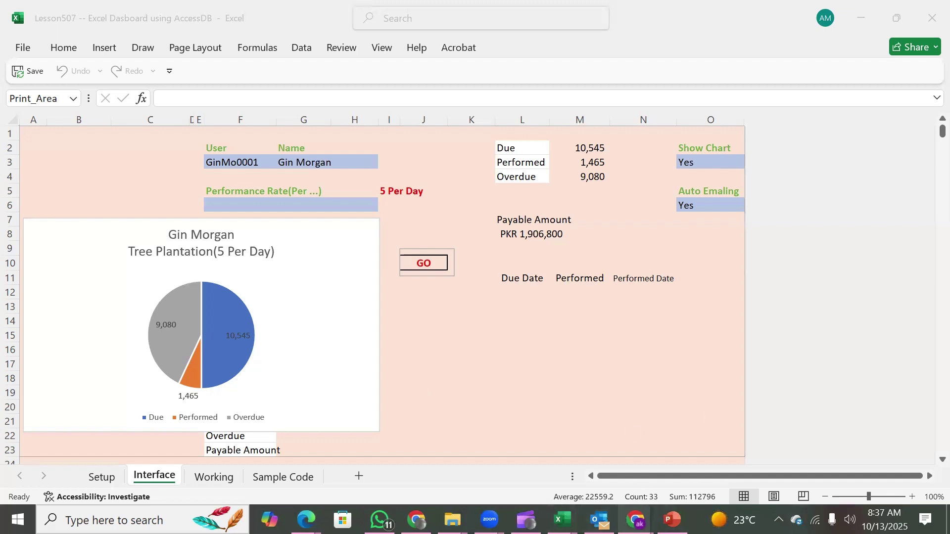
Step: Show the Tree Plantation (5 Per Day) pie chart: Due 10,545, Performed 1,465, Overdue 9,080
mouse_move(636, 519)
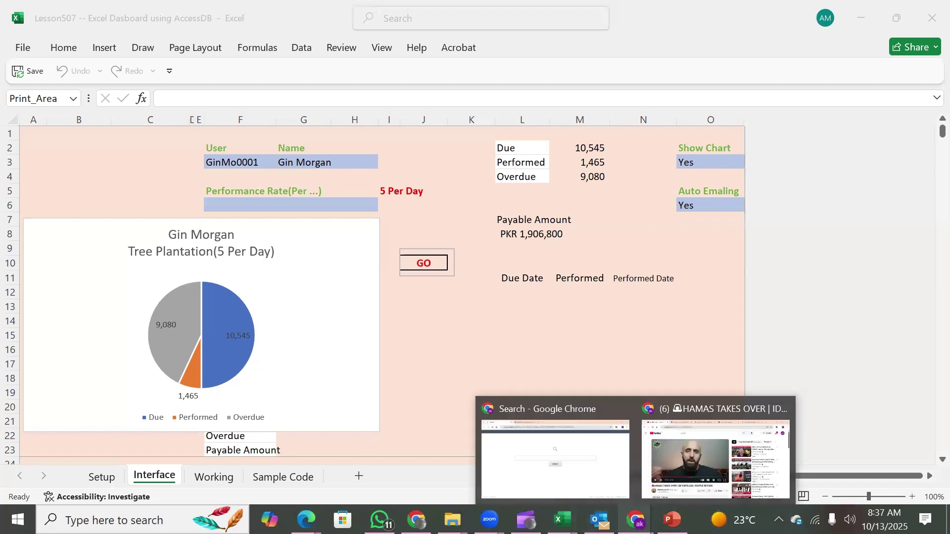
Step: Open Gmail in a new Chrome tab and view the Sent folder of Dashboard Report emails
click(552, 491)
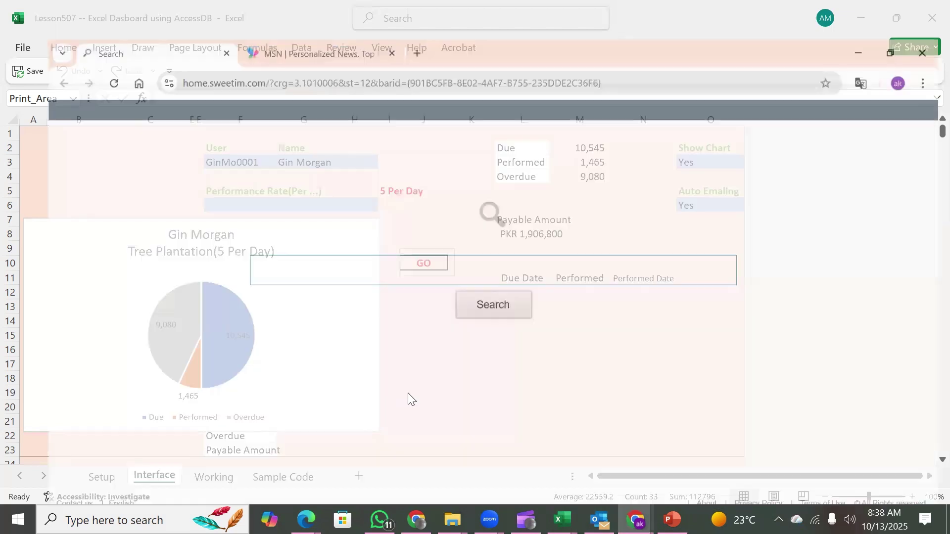
click(394, 15)
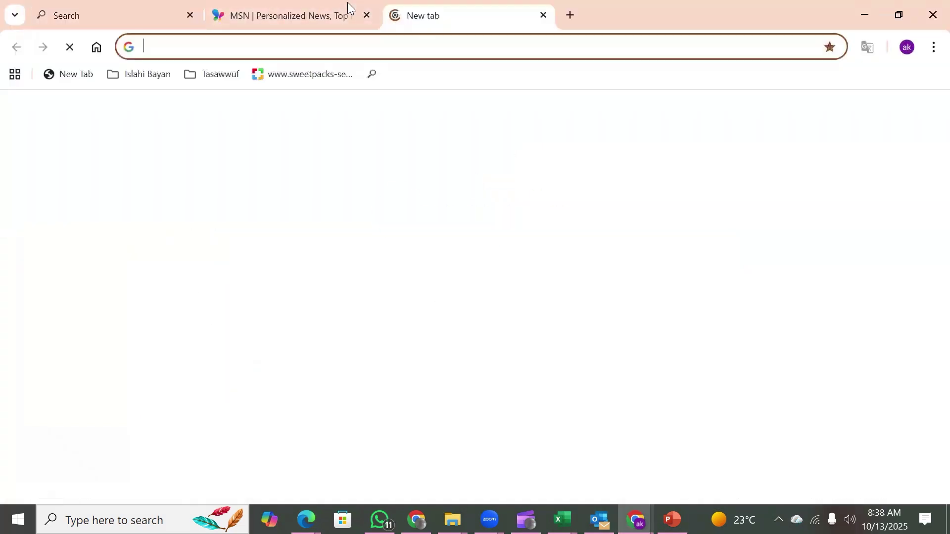
click(909, 48)
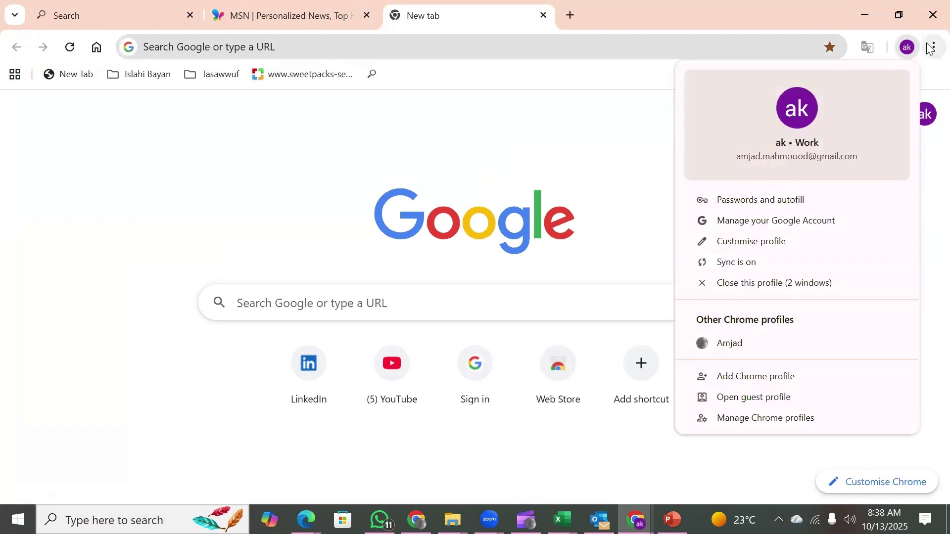
click(585, 121)
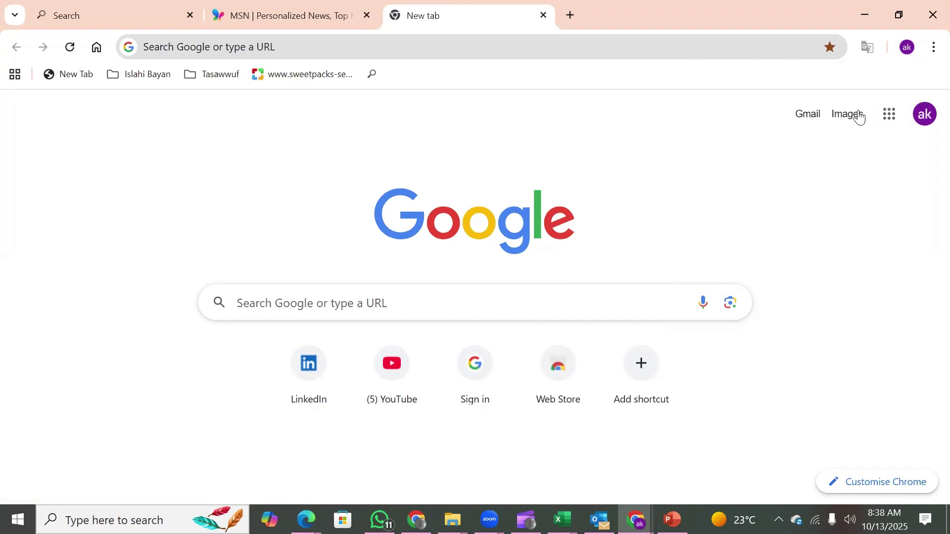
click(810, 121)
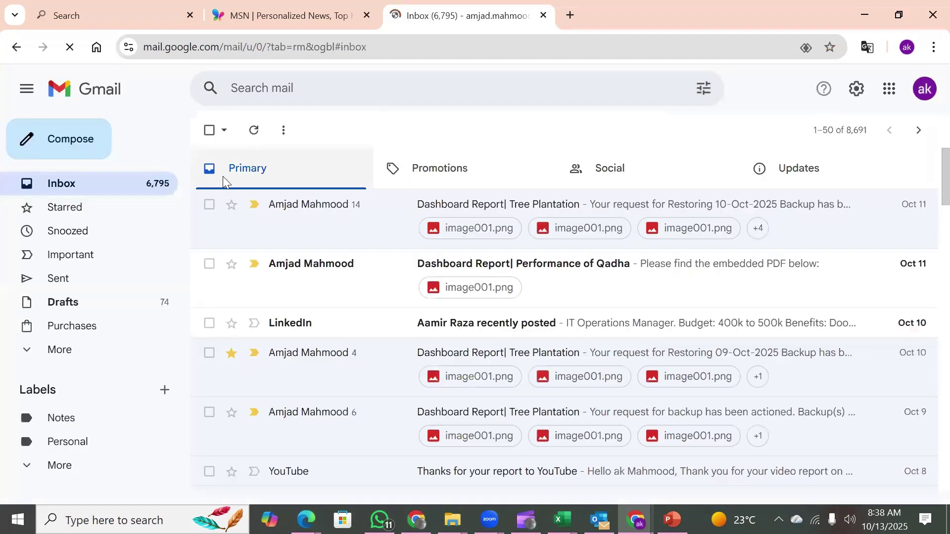
click(55, 285)
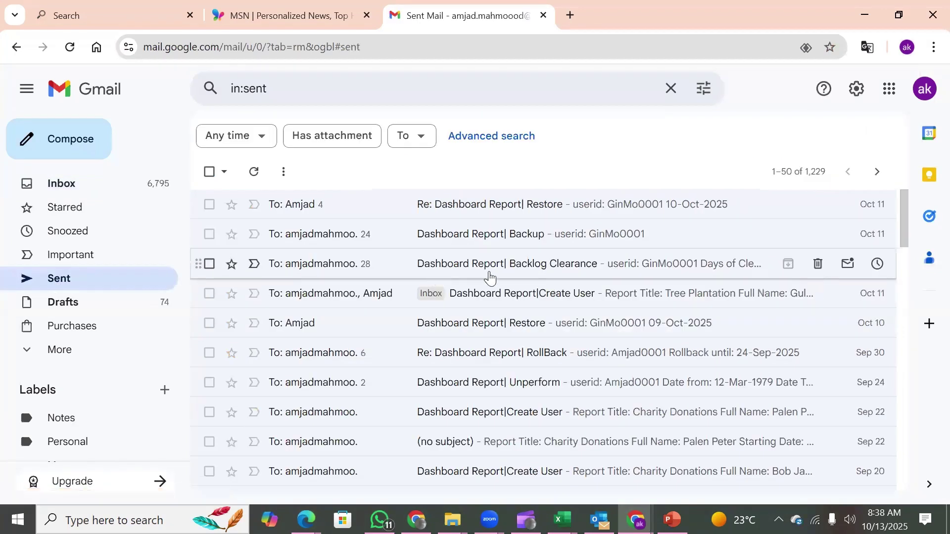
Step: Reply to the first Backlog Clearance message with the 'Re:' prefix removed from the subject
click(646, 277)
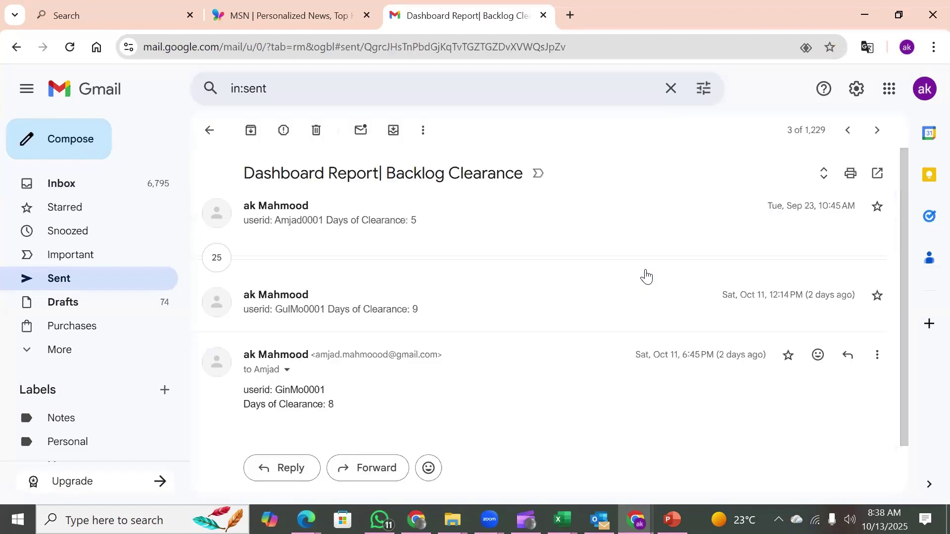
click(381, 227)
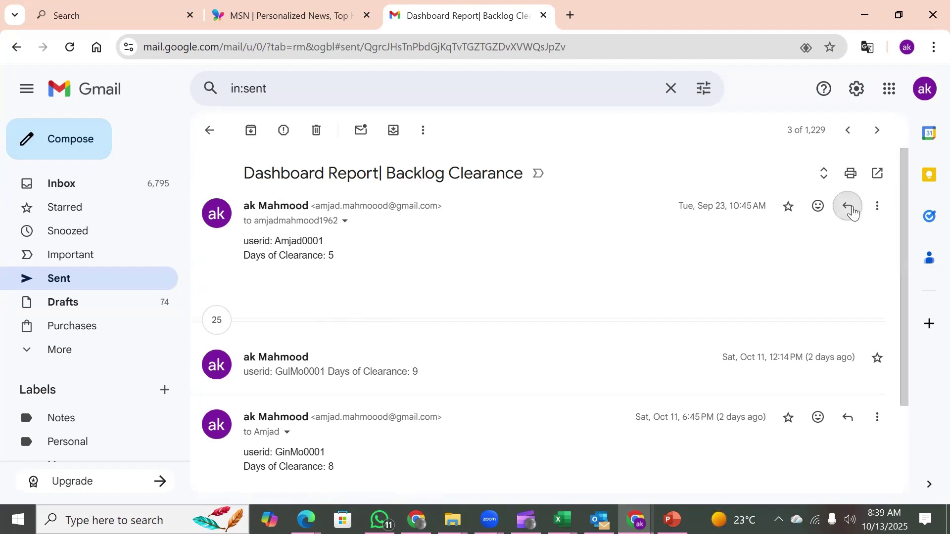
click(852, 209)
click(276, 275)
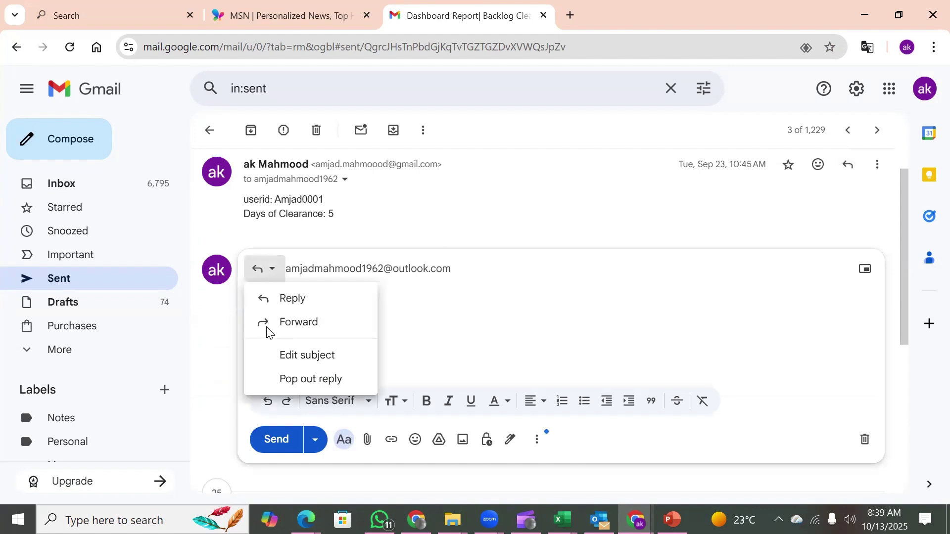
click(296, 353)
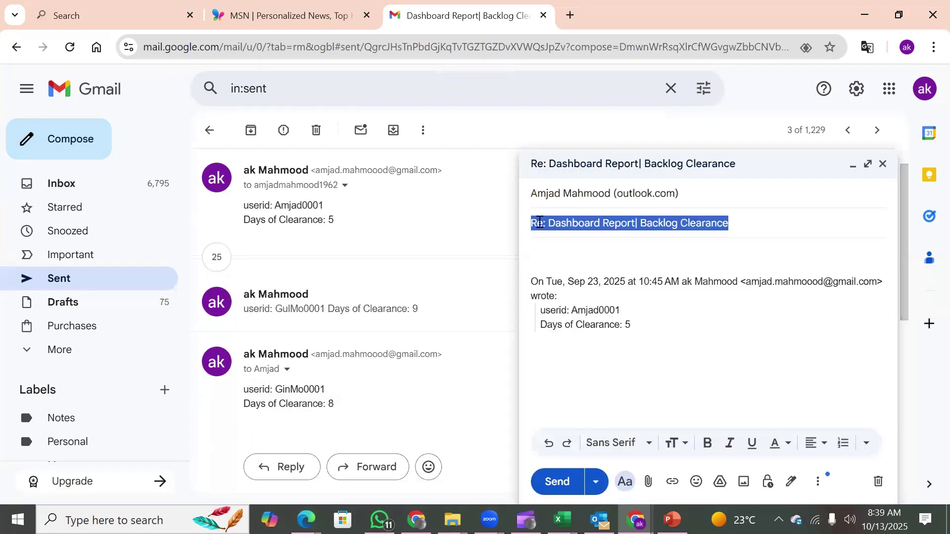
click(550, 221)
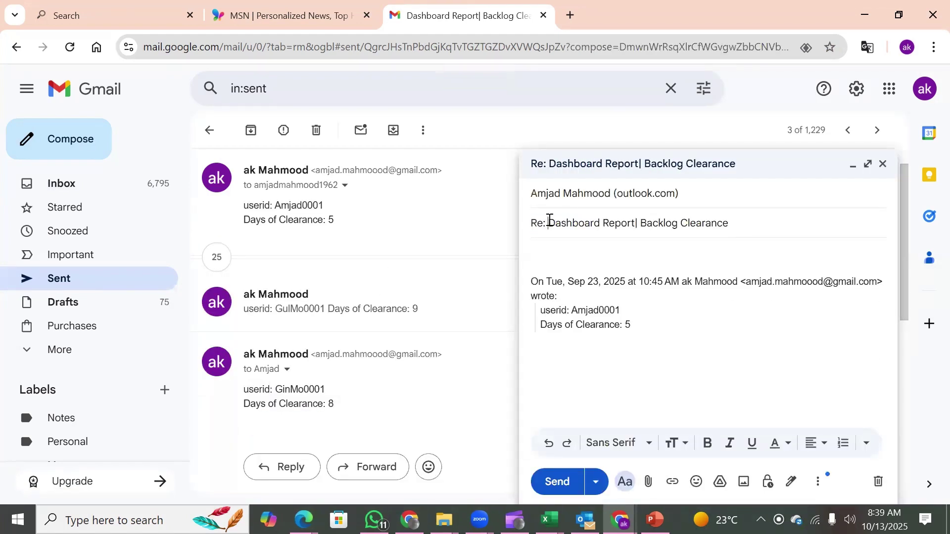
key(BackSpace)
key(BackSpace)
key(BackSpace)
key(BackSpace)
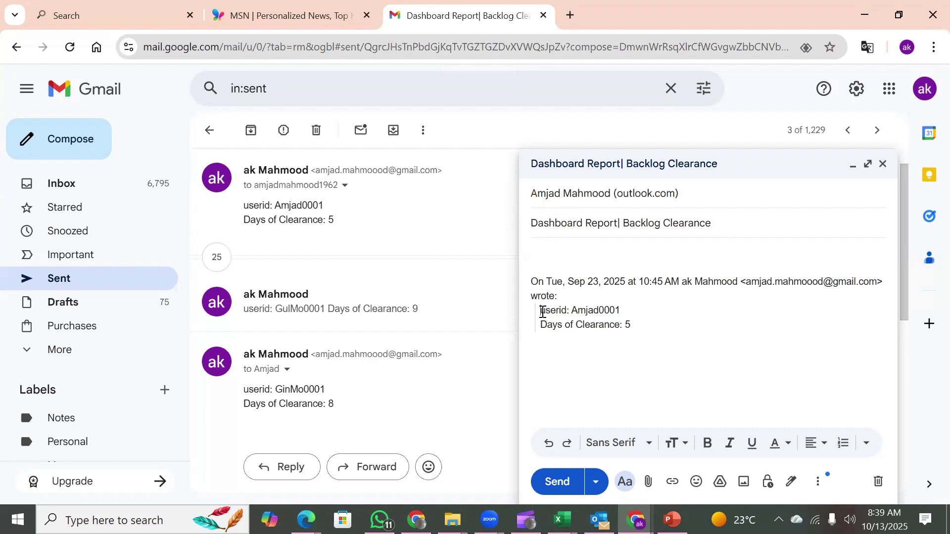
Step: Put only the user ID and 'Days of Clearance: 5' lines in the body, drop the quote, and send
drag(543, 312, 664, 340)
key(ctrl+c)
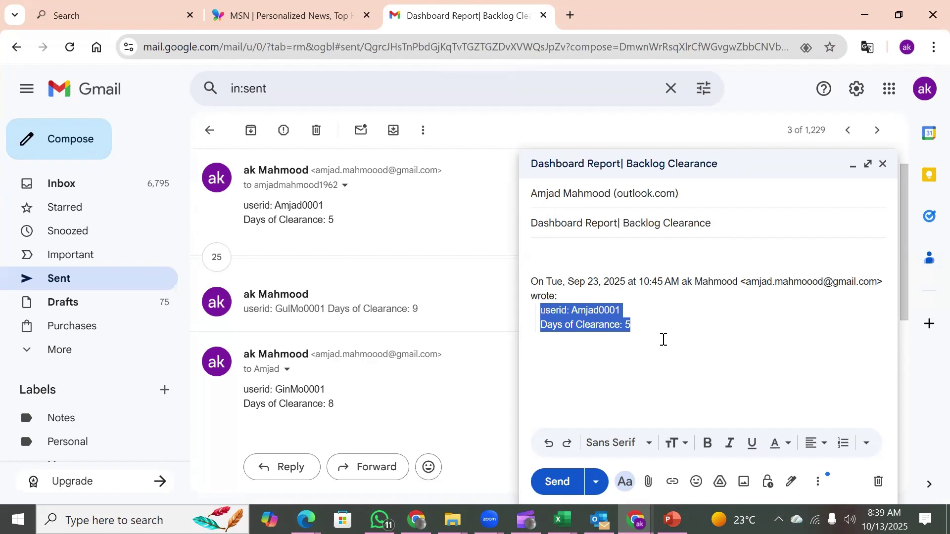
click(550, 246)
key(ctrl+v)
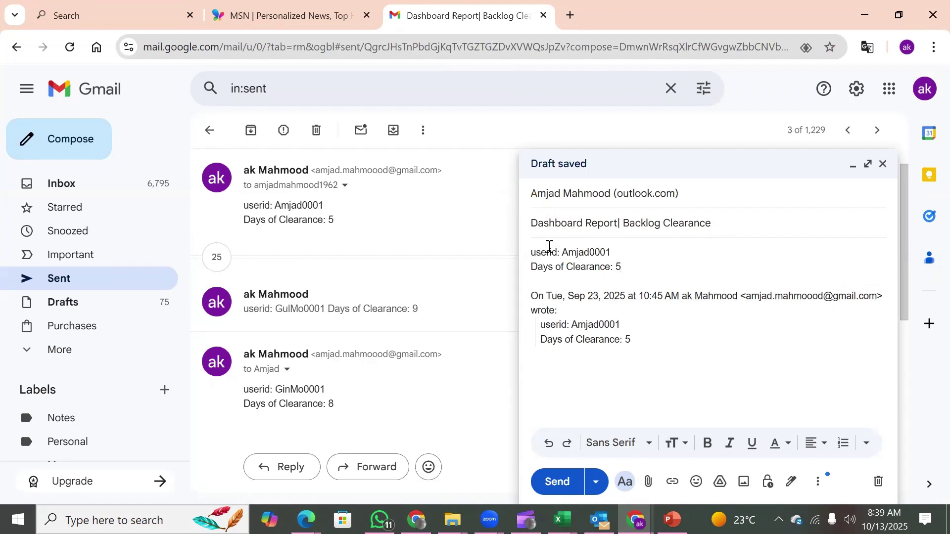
key(ctrl+shift+End)
key(Delete)
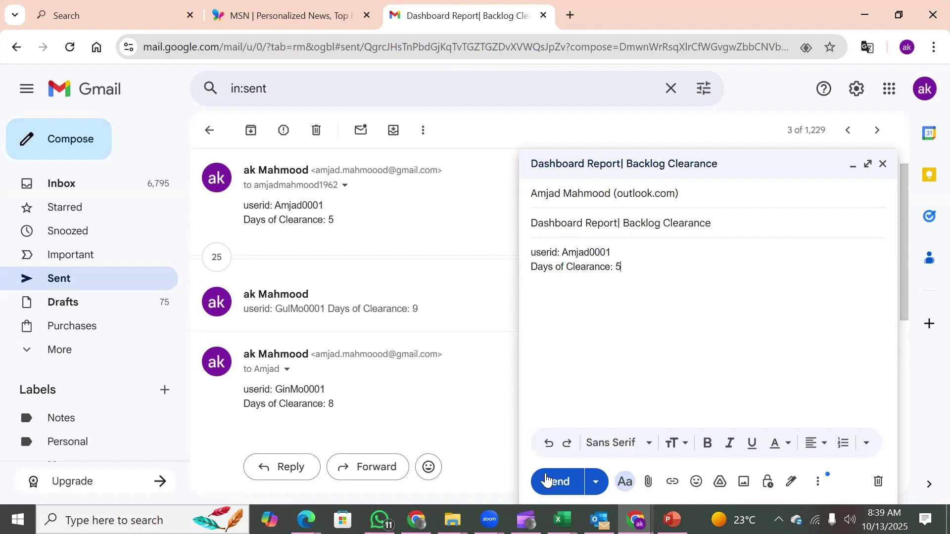
click(555, 482)
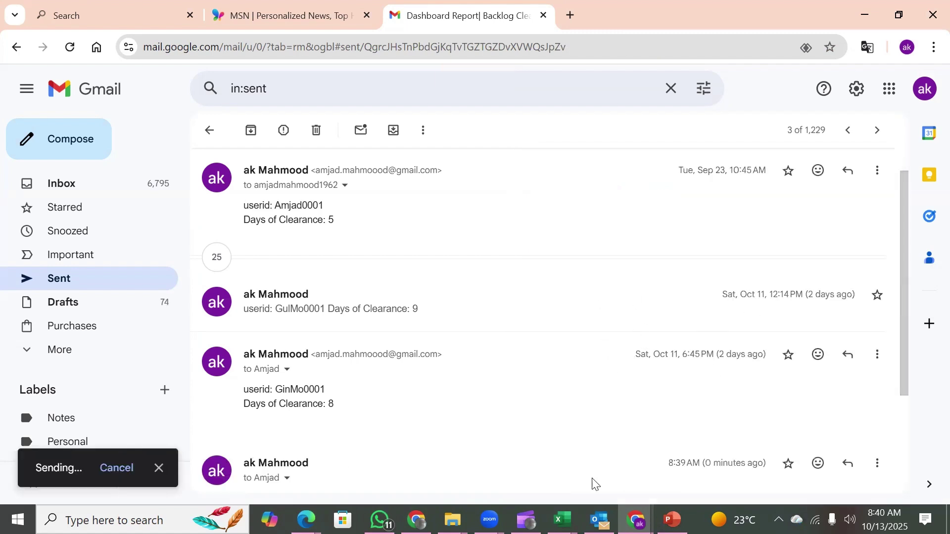
Step: Read the 5-day Backlog Clearance email in Outlook's users report requests folder, then return to Lesson507
click(599, 519)
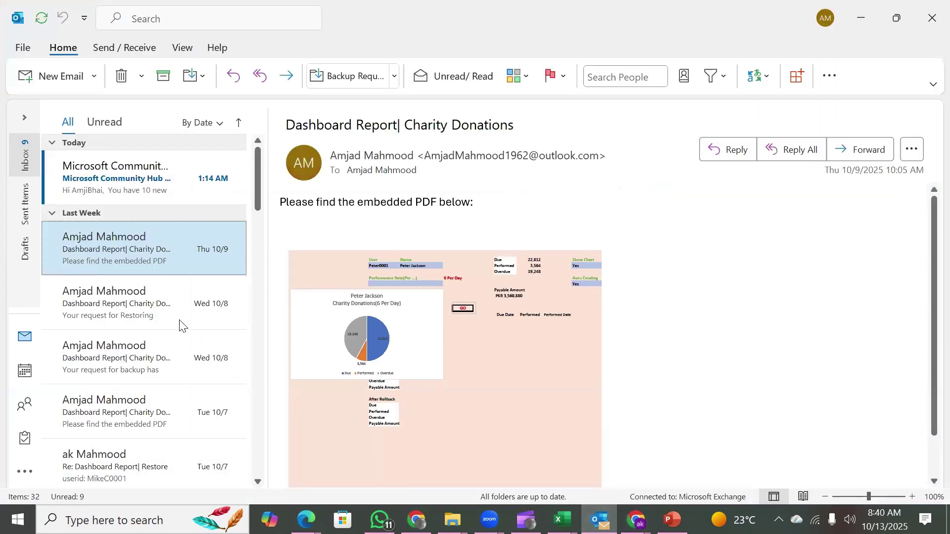
click(24, 119)
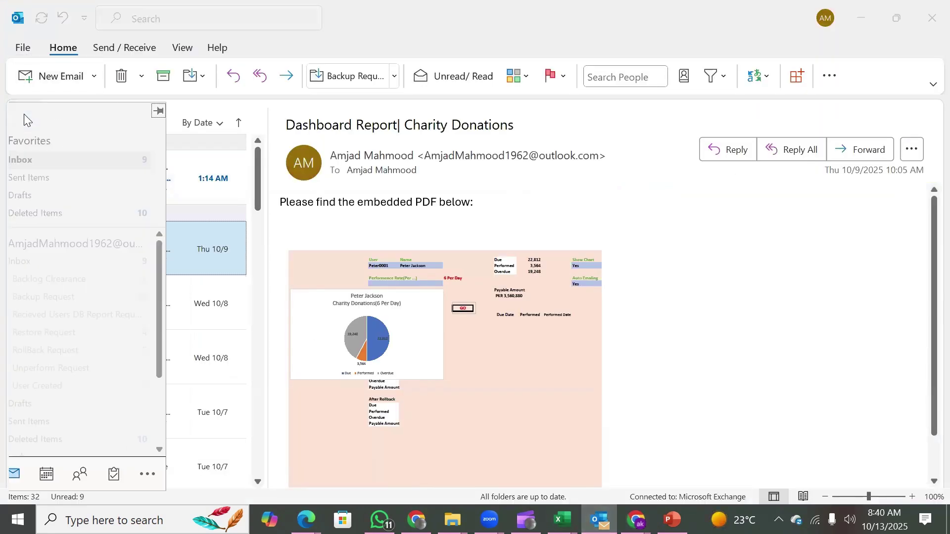
click(90, 315)
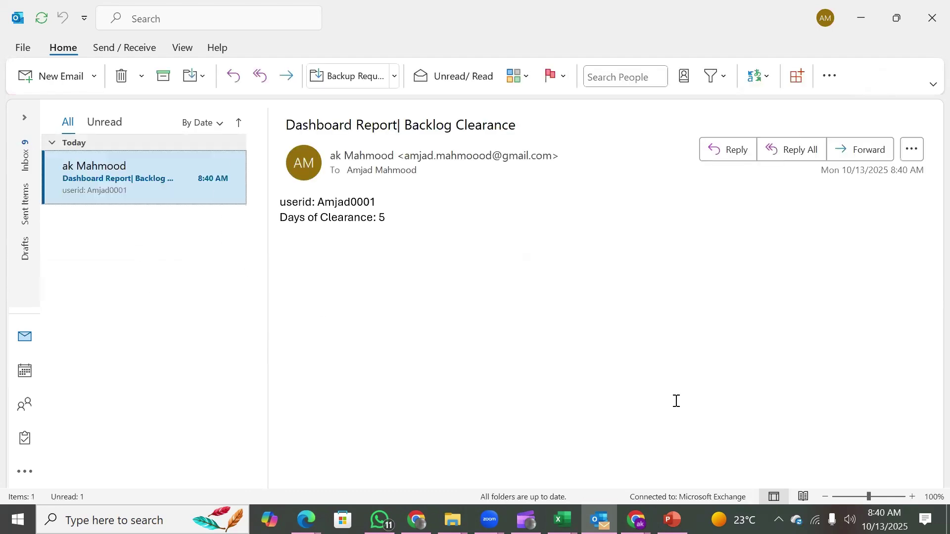
mouse_move(562, 520)
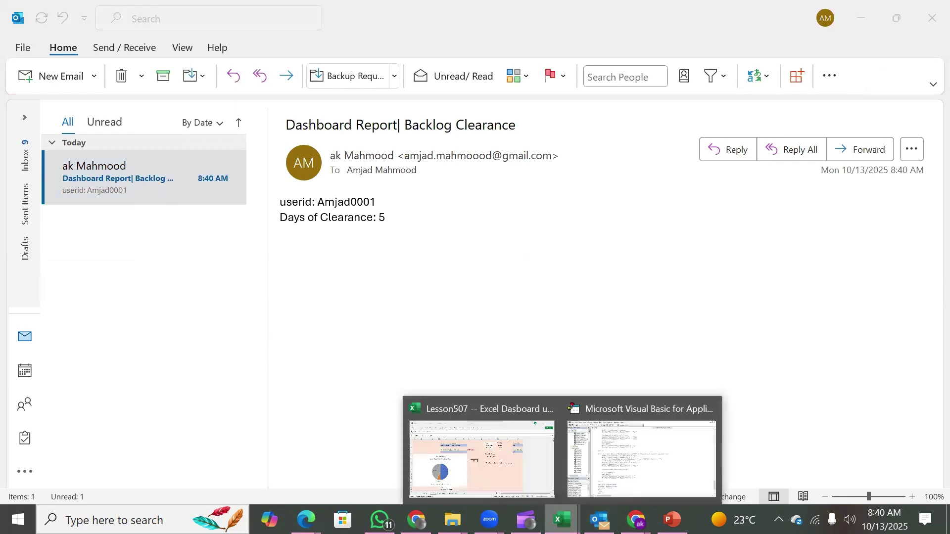
click(501, 469)
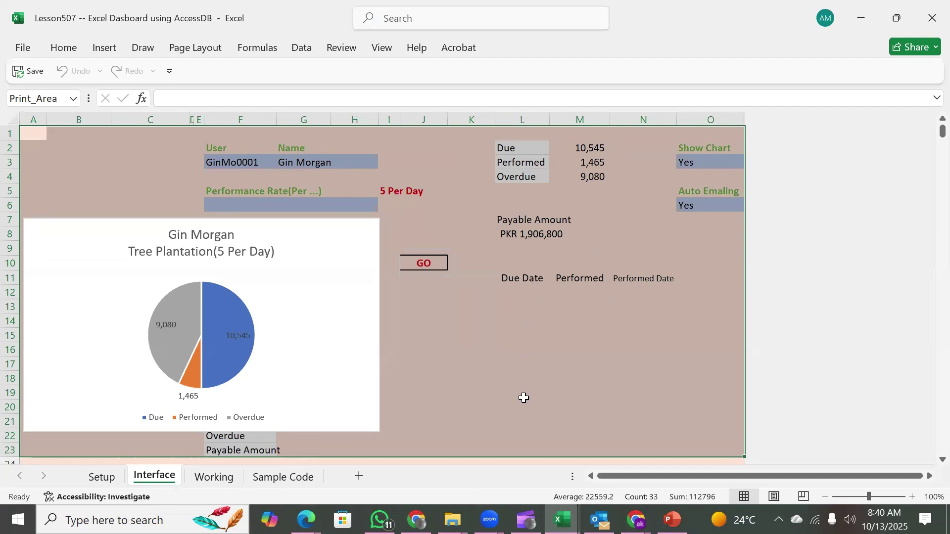
Step: Run the dashboard with GO so it lists 10–14 Jun 79 as performed and updates the chart
click(536, 280)
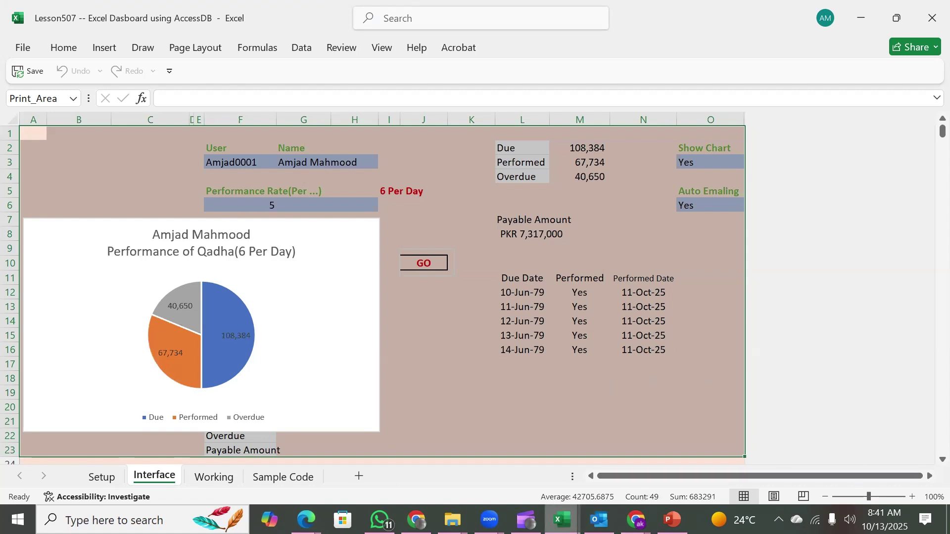
mouse_move(562, 519)
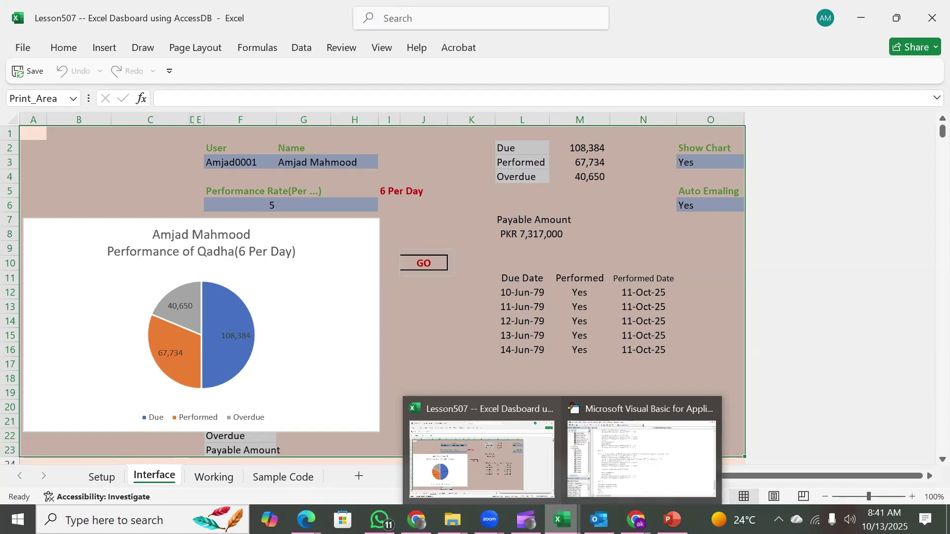
click(636, 519)
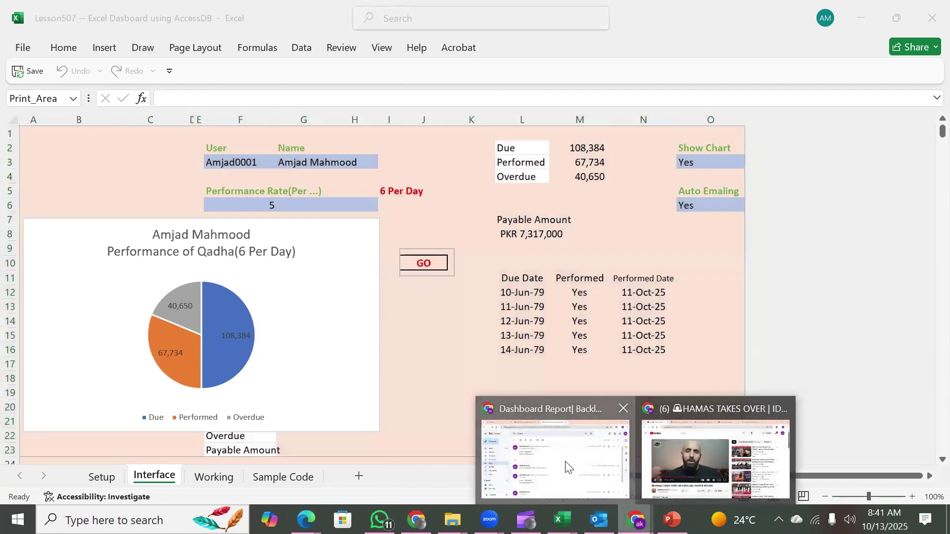
Step: Reply to the earlier clearance request with the subject reset to 'Dashboard Report| Backlog Clearance'
click(567, 468)
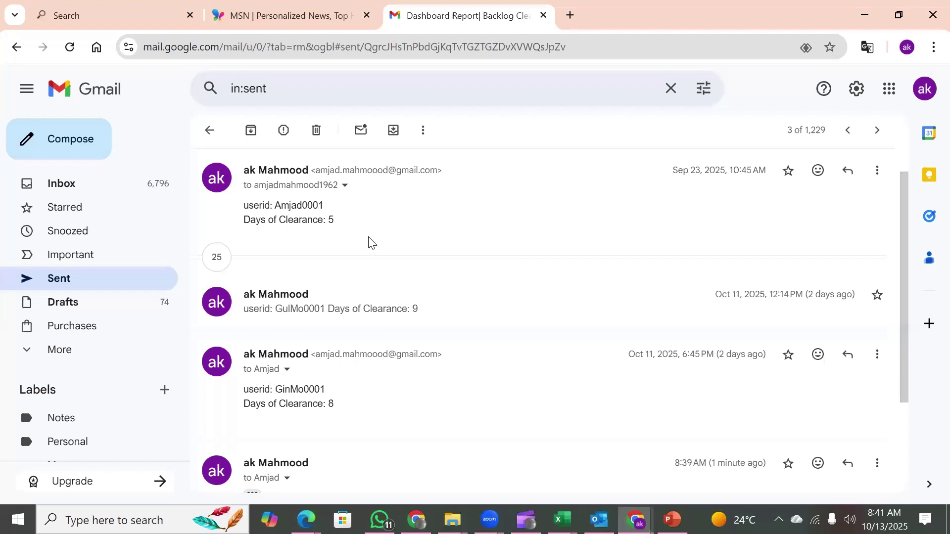
click(850, 173)
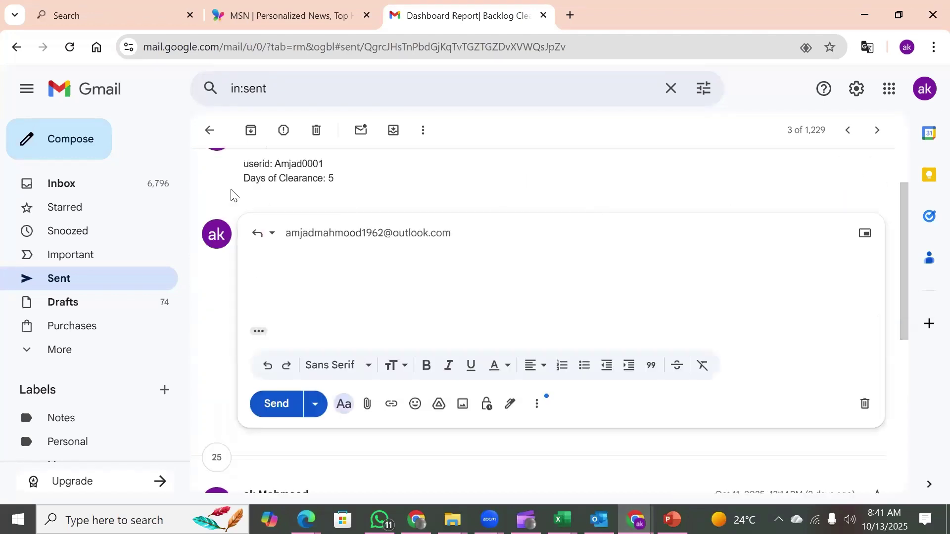
click(272, 240)
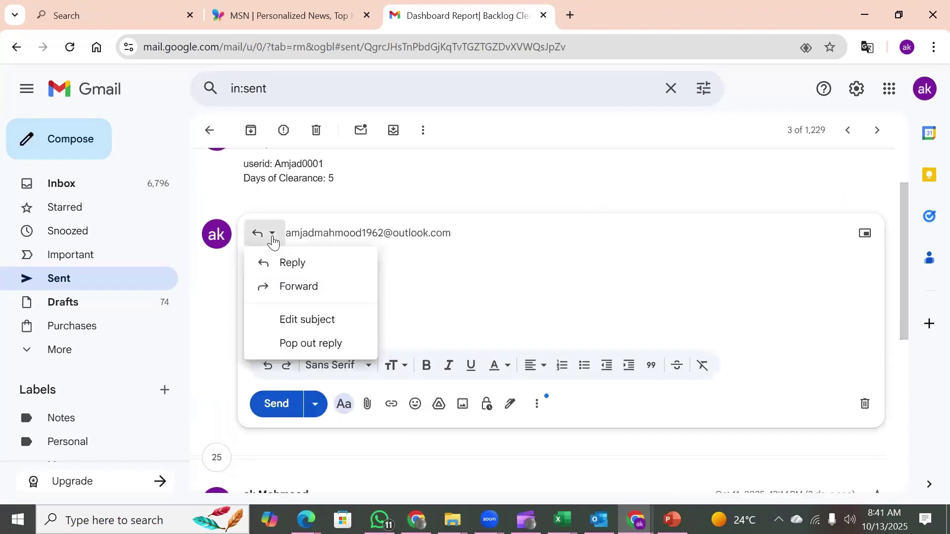
click(291, 319)
click(549, 223)
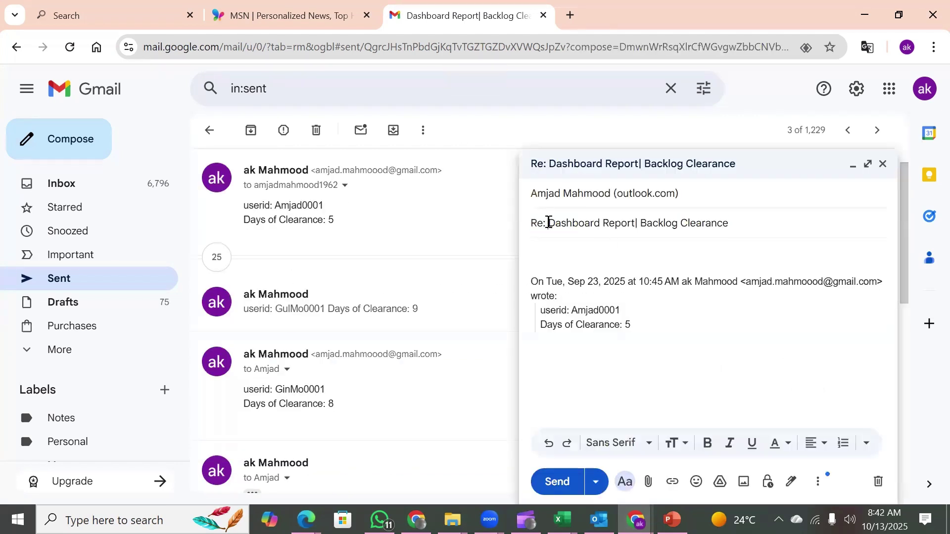
key(BackSpace)
key(BackSpace)
key(BackSpace)
key(BackSpace)
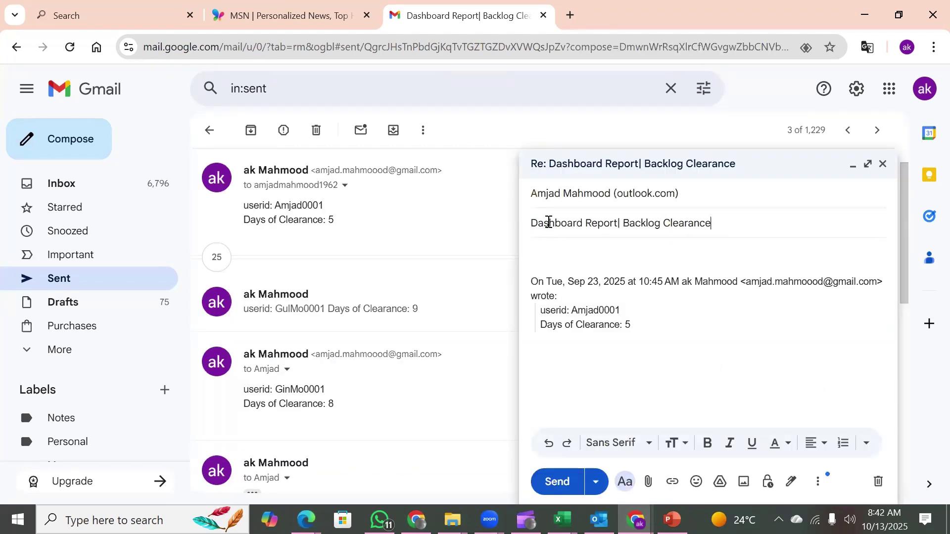
key(End)
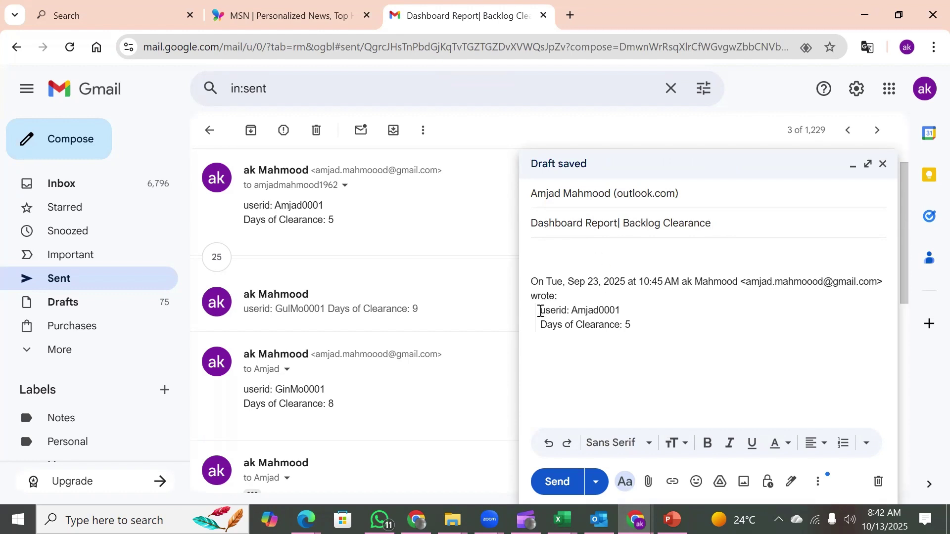
Step: Copy the user ID and 'Days of Clearance: 5' lines into the body, delete the quote, and send
click(542, 311)
key(shift+Down)
key(shift+End)
key(ctrl+c)
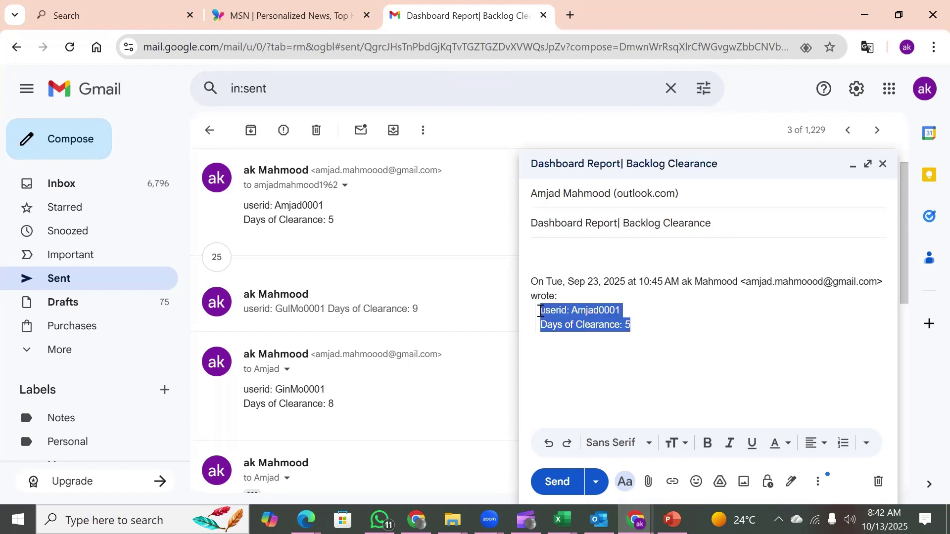
click(567, 249)
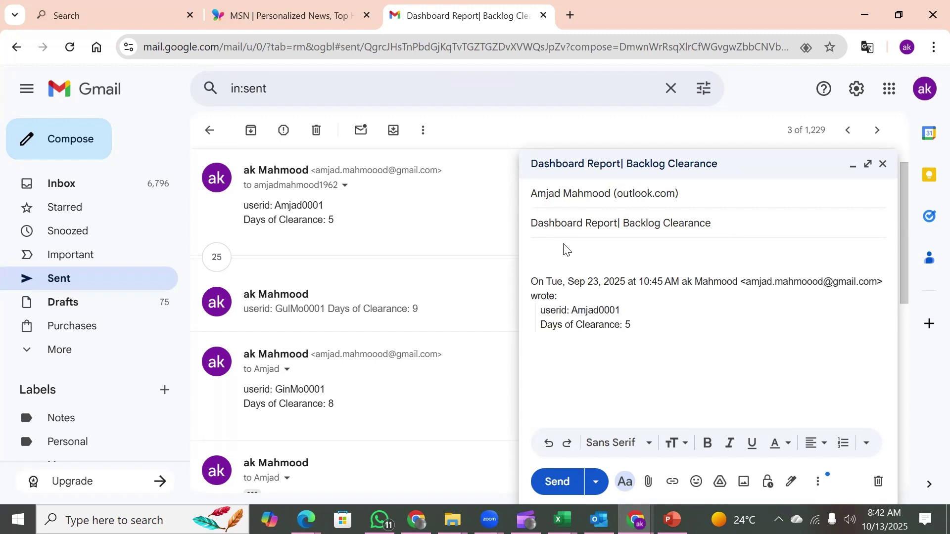
key(ctrl+v)
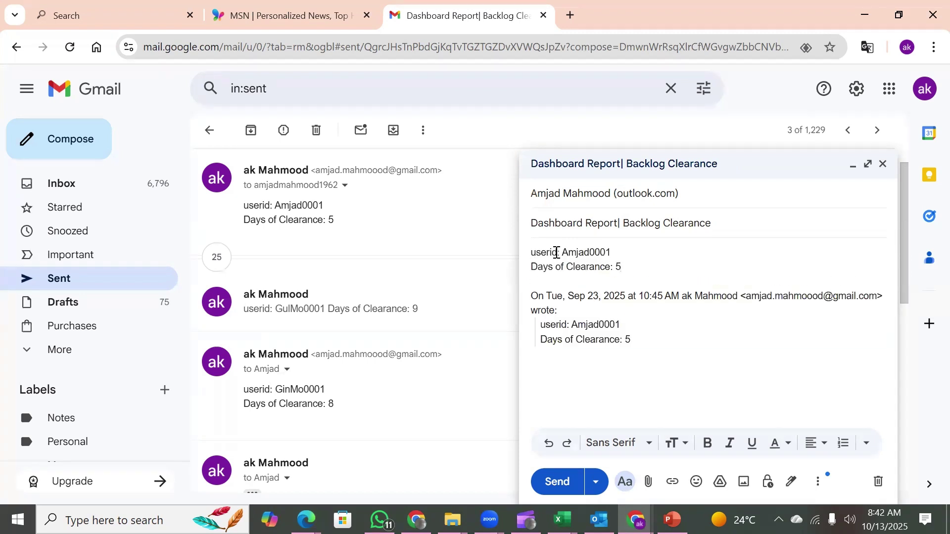
key(shift+Down)
key(shift+Down)
key(shift+Down)
key(shift+Down)
key(BackSpace)
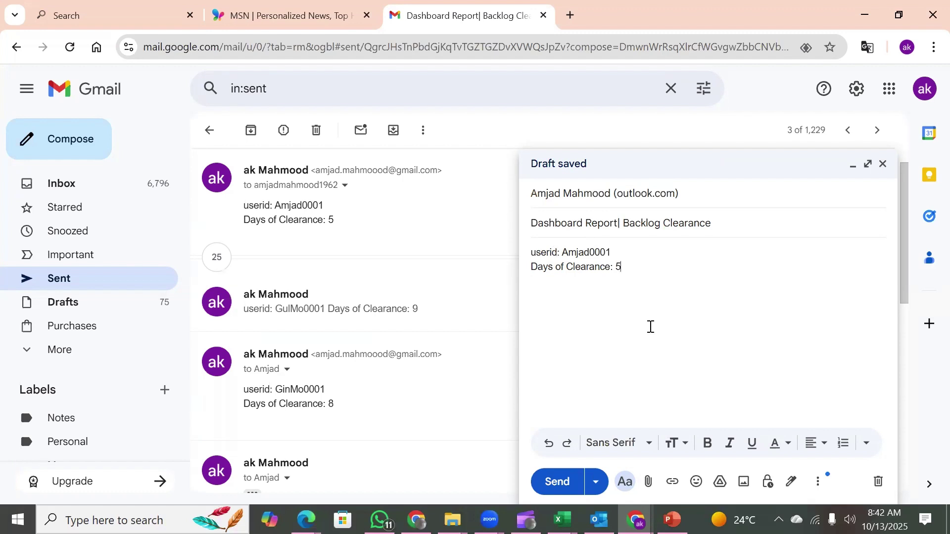
click(557, 482)
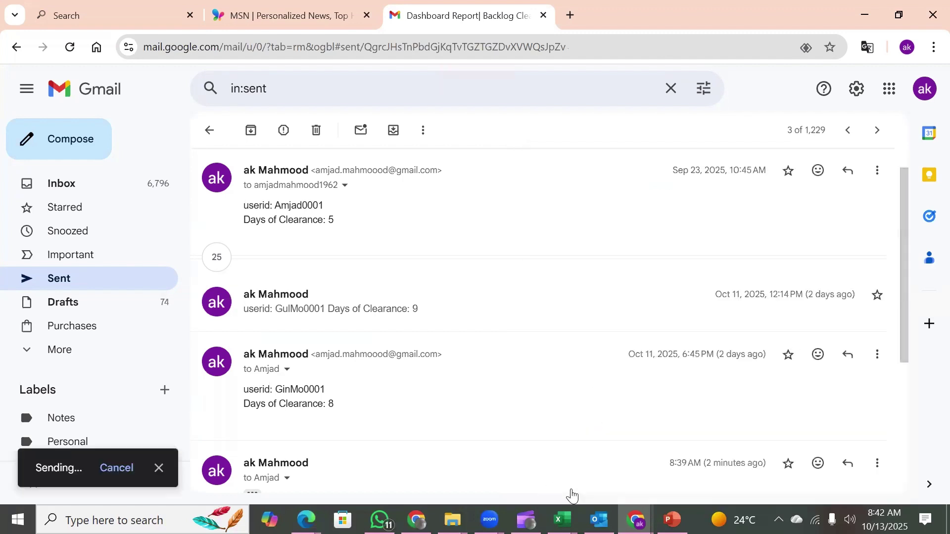
Step: Wait in Outlook for the new 5-day clearance request, then return to the Lesson507 workbook
click(599, 519)
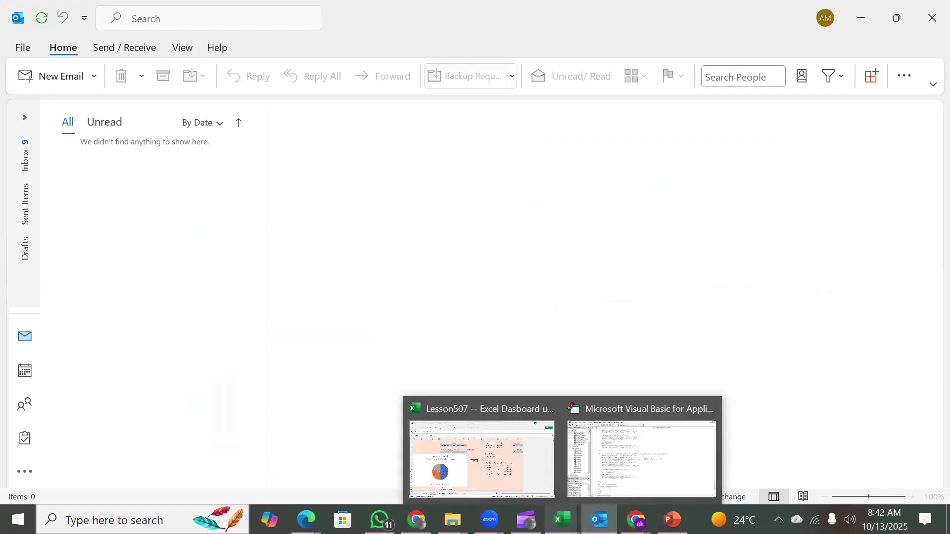
click(503, 441)
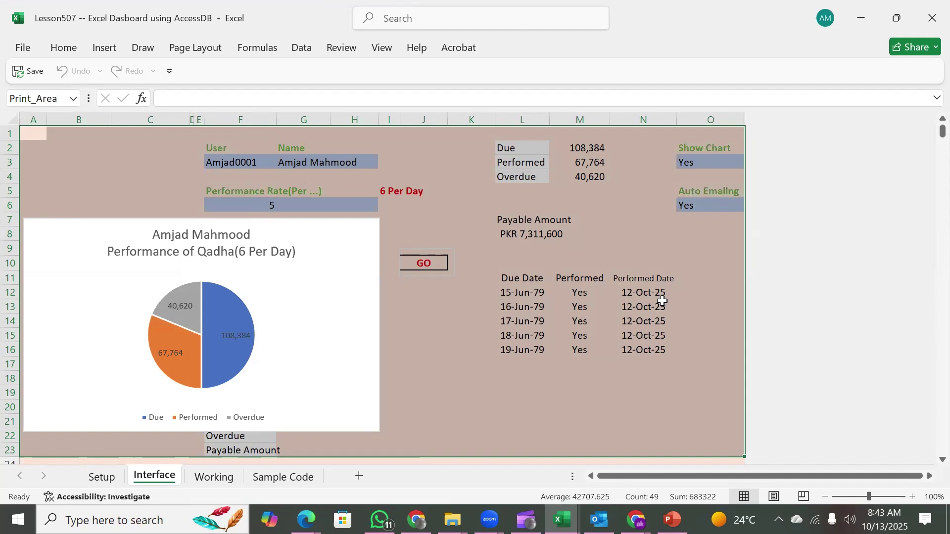
Step: Check the revised pie slices: Performed 67,764 and Overdue 40,620, about 19%
mouse_move(171, 316)
mouse_move(193, 289)
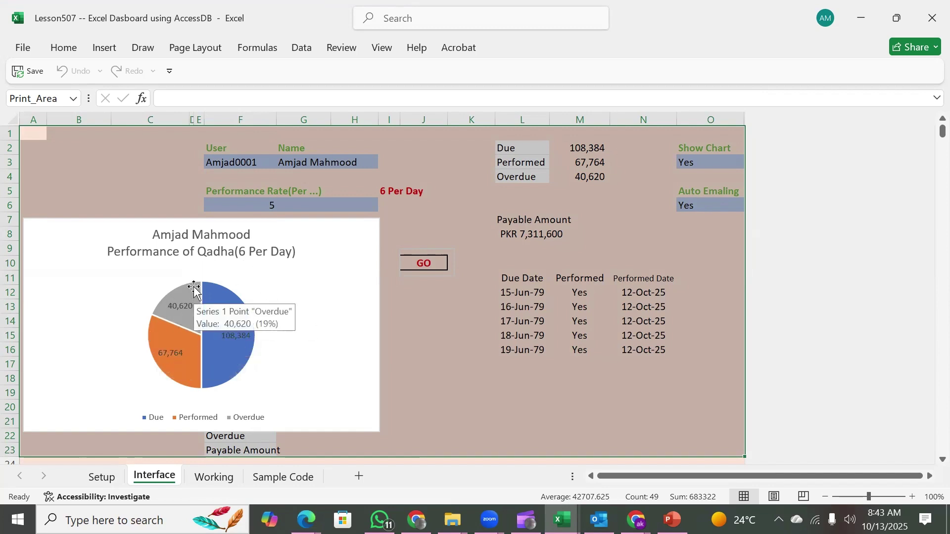